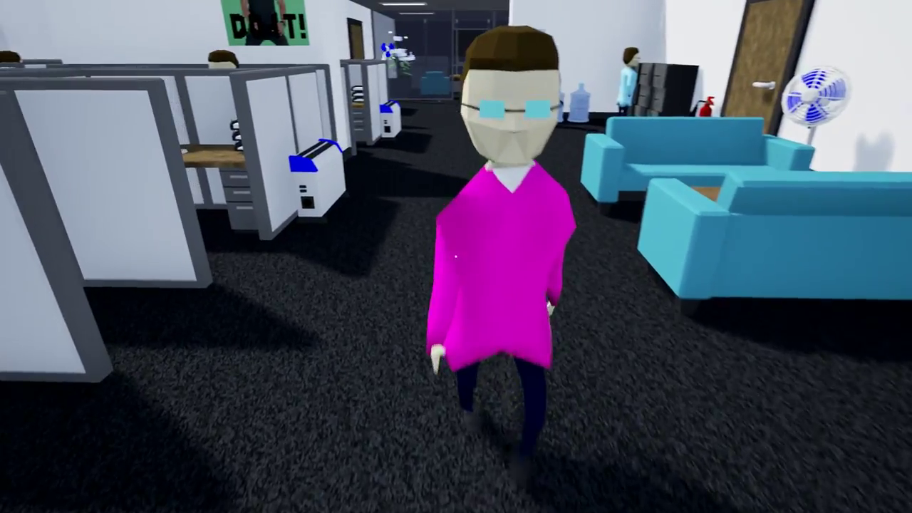
Walk forward down the office aisle past the cubicles toward the far office
{"action": "key", "text": "w"}
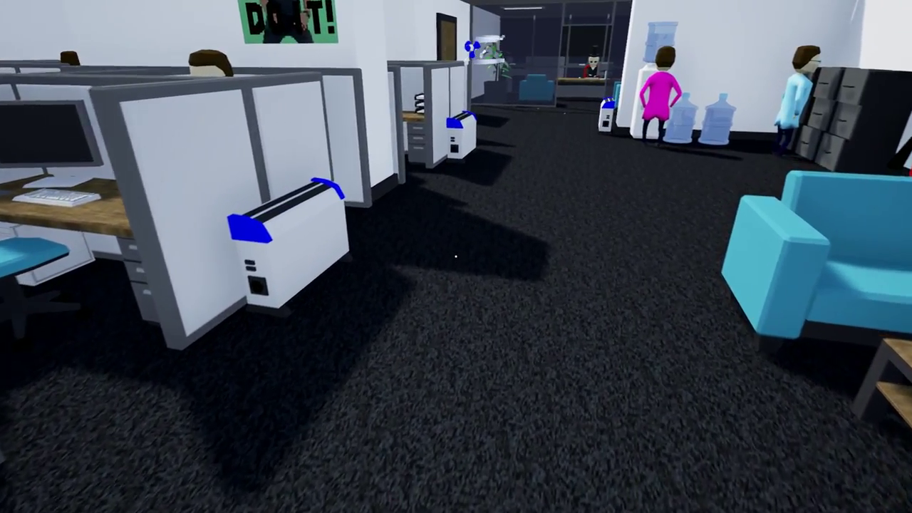
{"action": "key", "text": "w"}
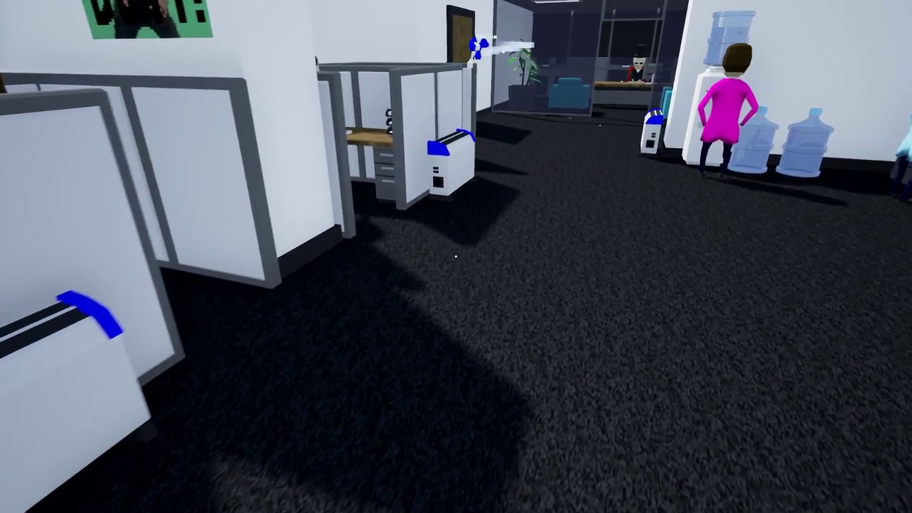
{"action": "key", "text": "w"}
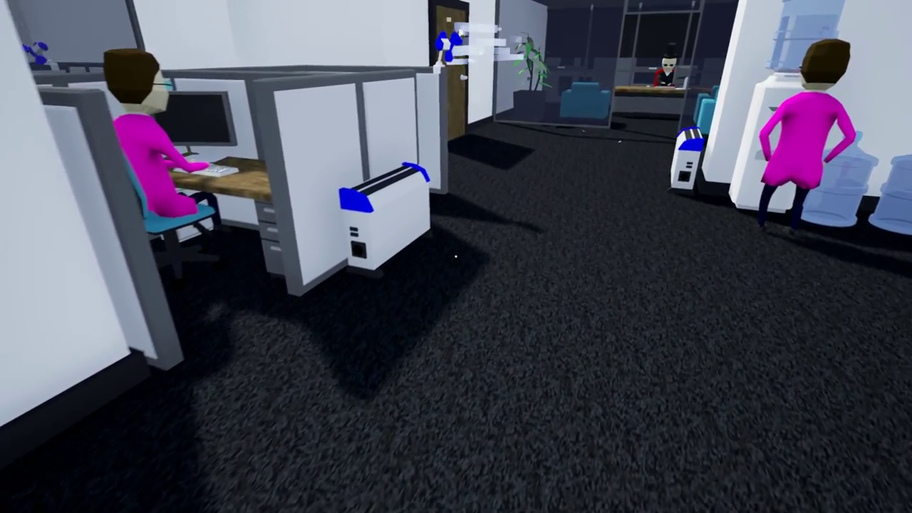
{"action": "key", "text": "w"}
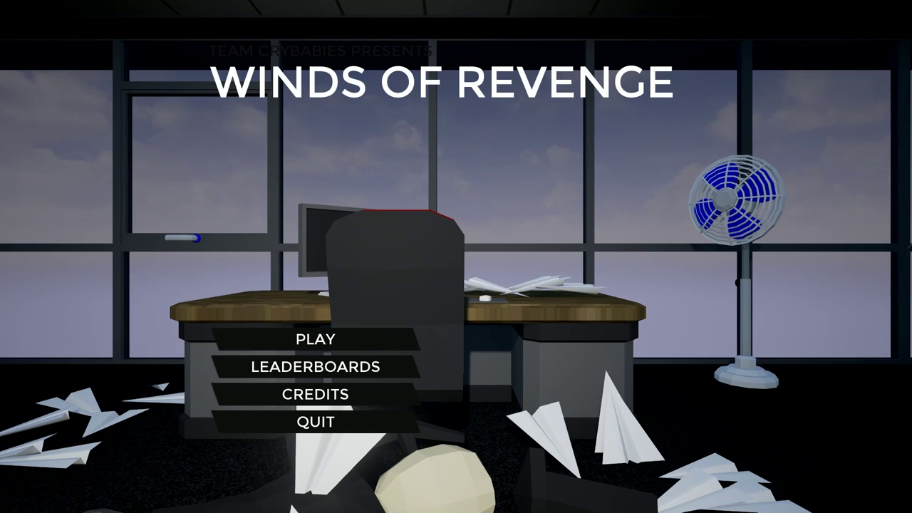
Choose play from the main menu and start the level at the green start cube
{"action": "key", "text": "e"}
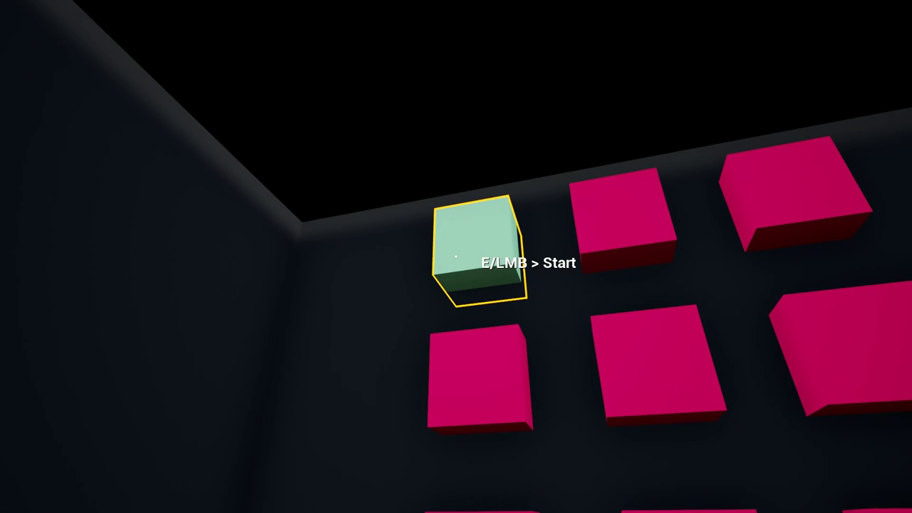
{"action": "left_click", "coordinate": [456, 256]}
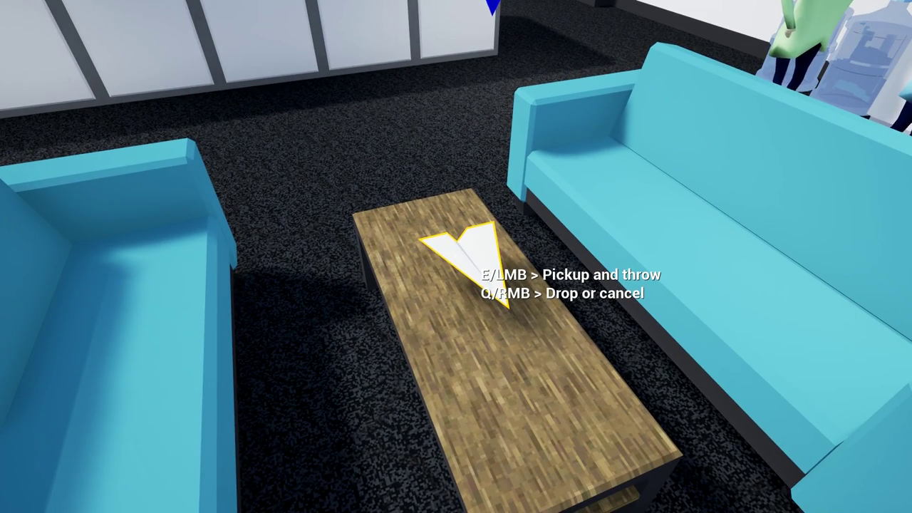
Pick up paper planes from the table and throw them at the boss over the cubicles
{"action": "key", "text": "e"}
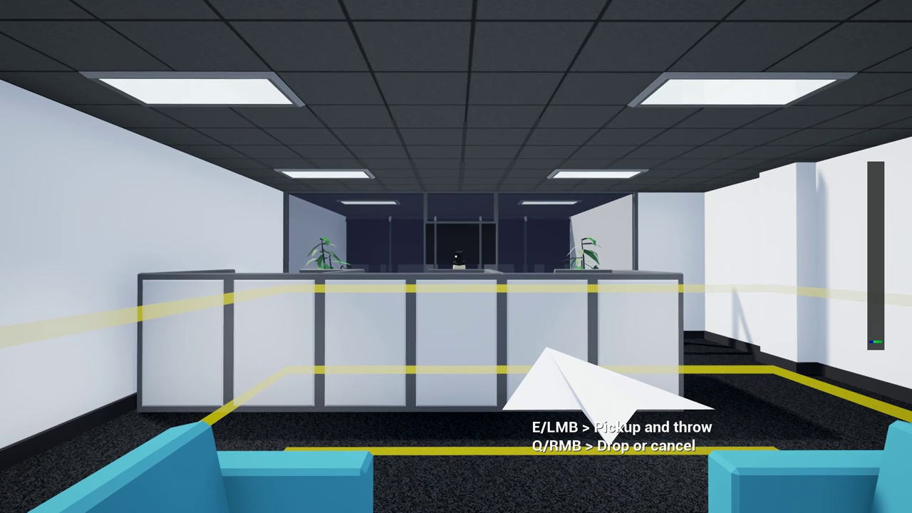
{"action": "key", "text": "e"}
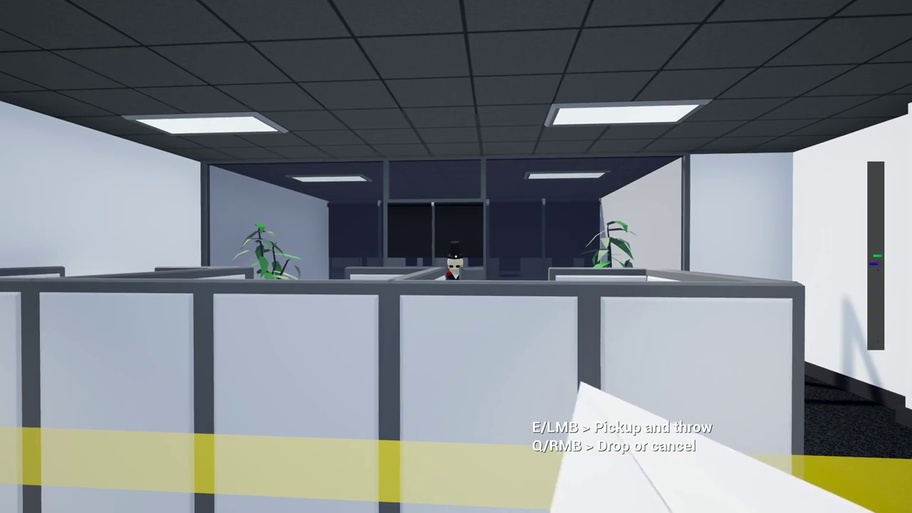
{"action": "key", "text": "e"}
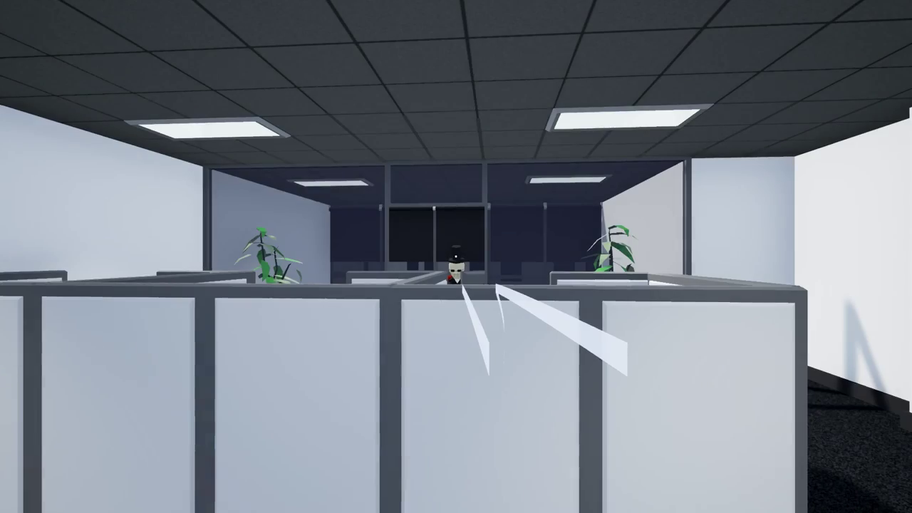
{"action": "key", "text": "e"}
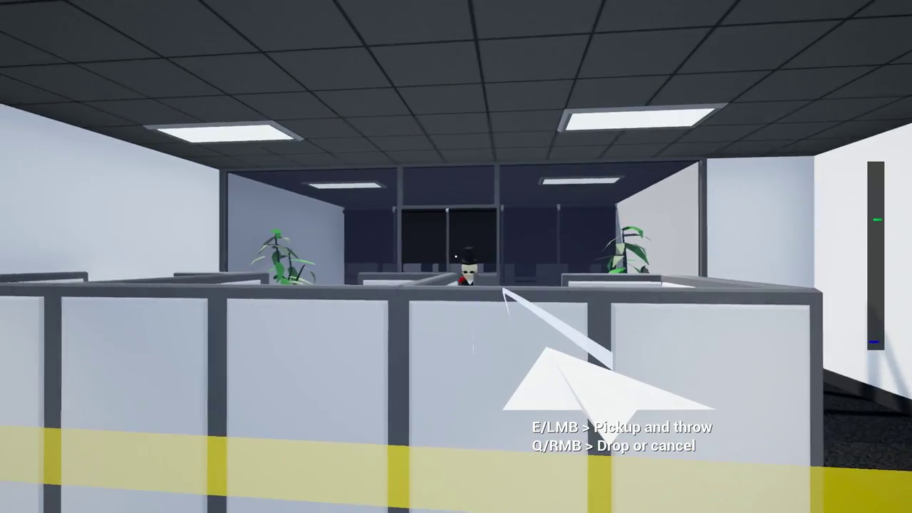
{"action": "key", "text": "e"}
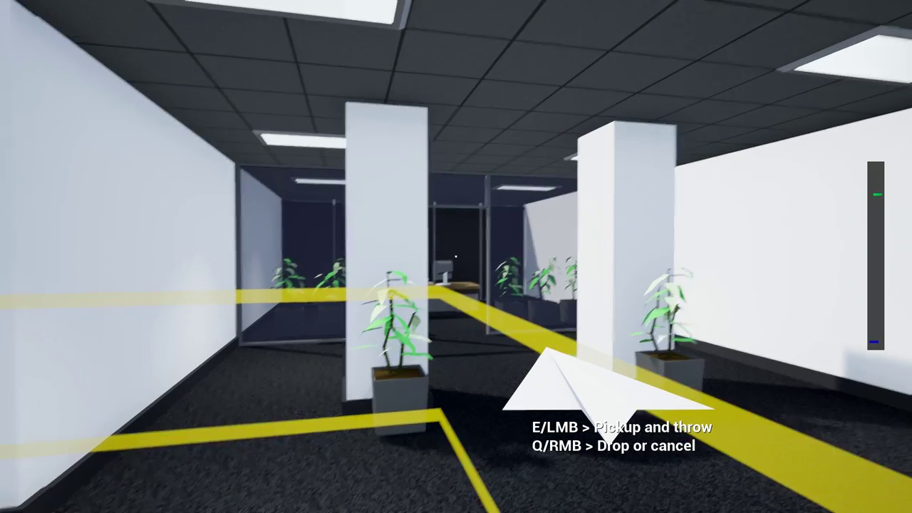
Throw the plane at the boss's desk, walk up to him, then back behind the red chair
{"action": "left_click", "coordinate": [457, 257]}
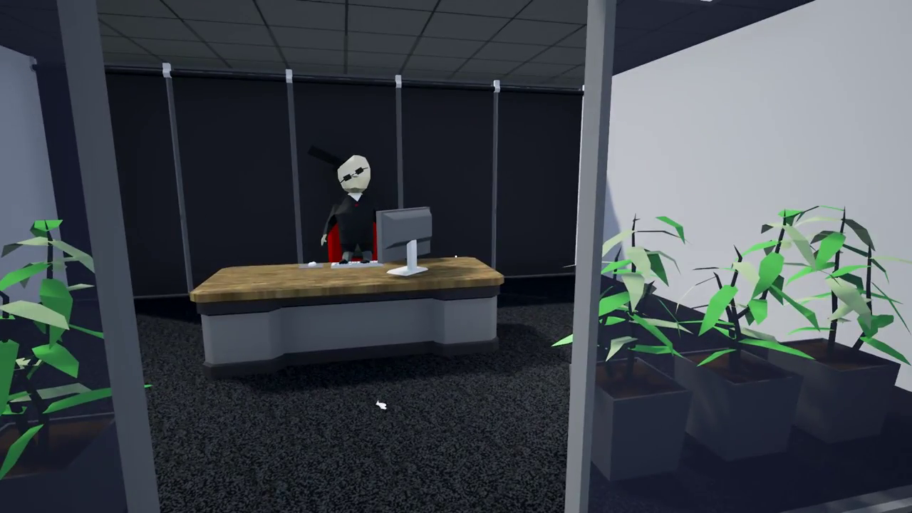
{"action": "key", "text": "w"}
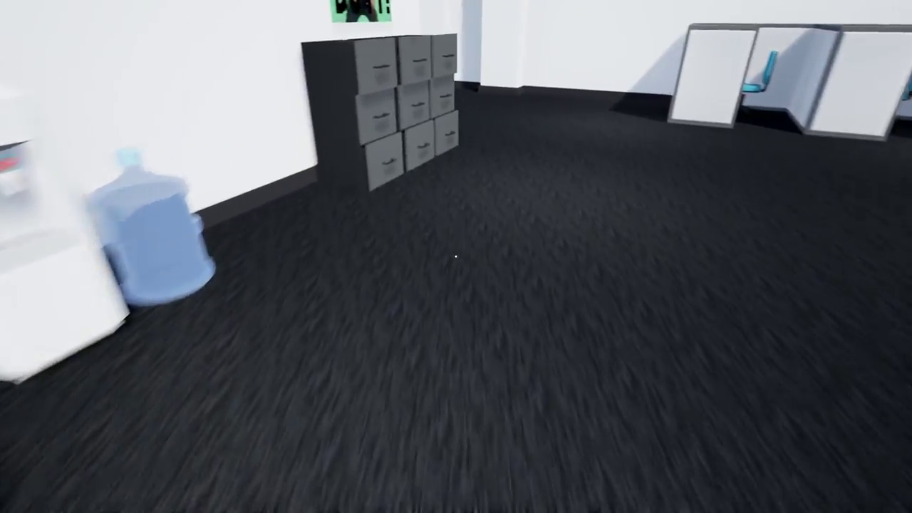
{"action": "key", "text": "w"}
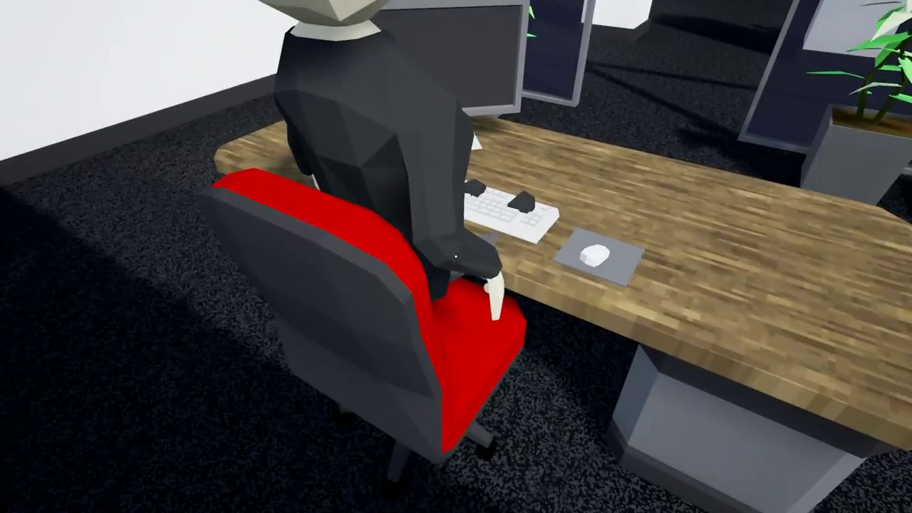
{"action": "key", "text": "s"}
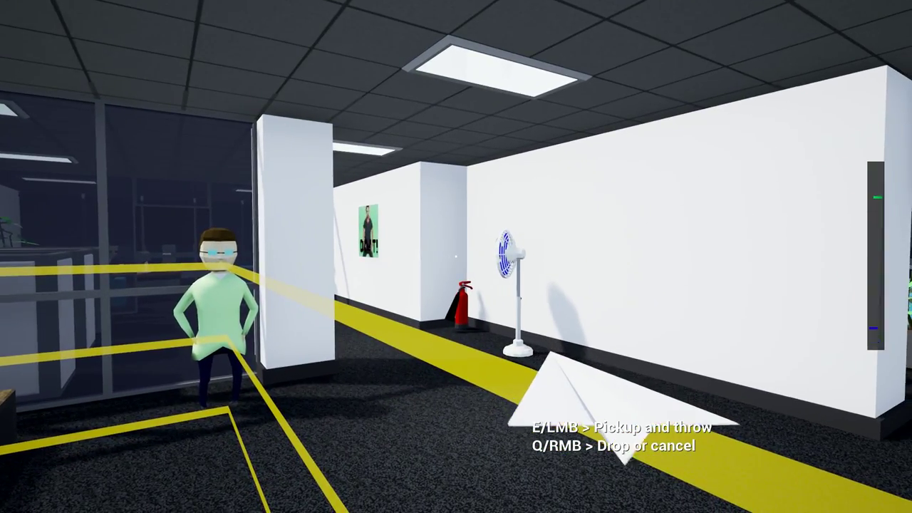
Throw paper planes down the corridor and hallway past the fan, then at the boss
{"action": "left_click", "coordinate": [456, 256]}
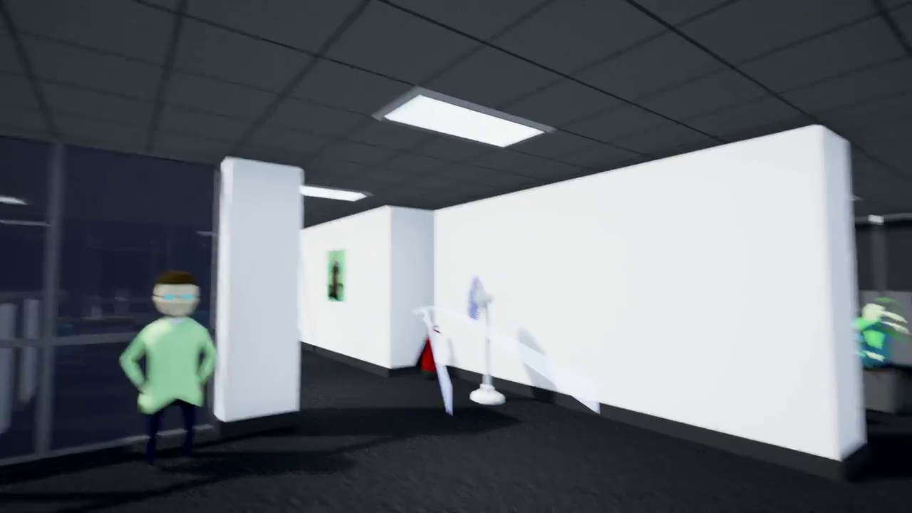
{"action": "key", "text": "w"}
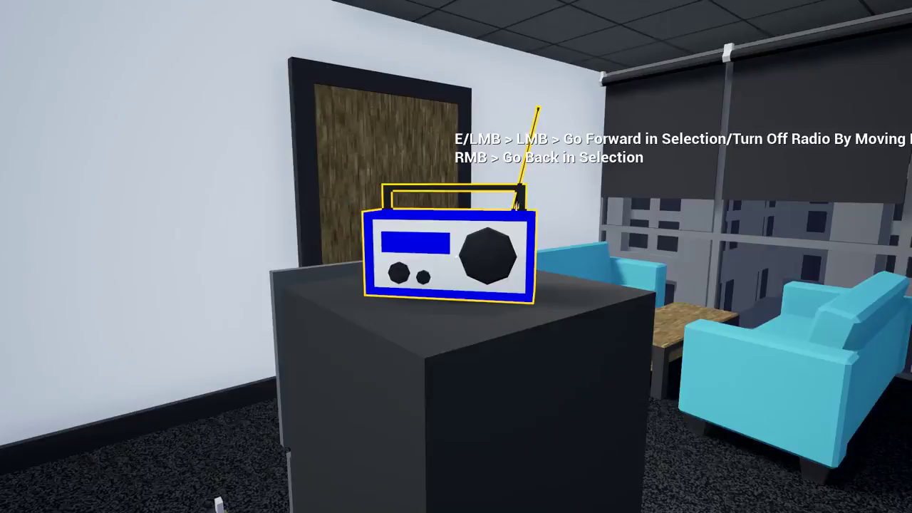
{"action": "key", "text": "w"}
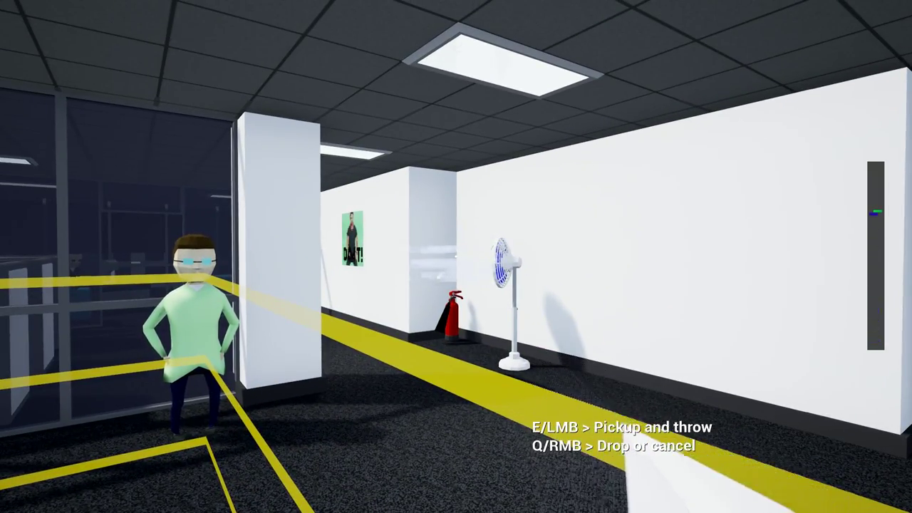
{"action": "key", "text": "e"}
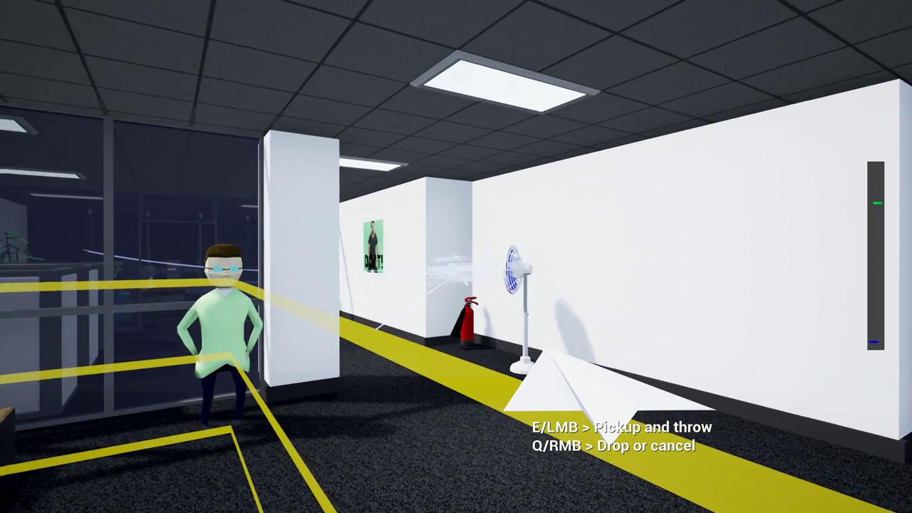
{"action": "key", "text": "e"}
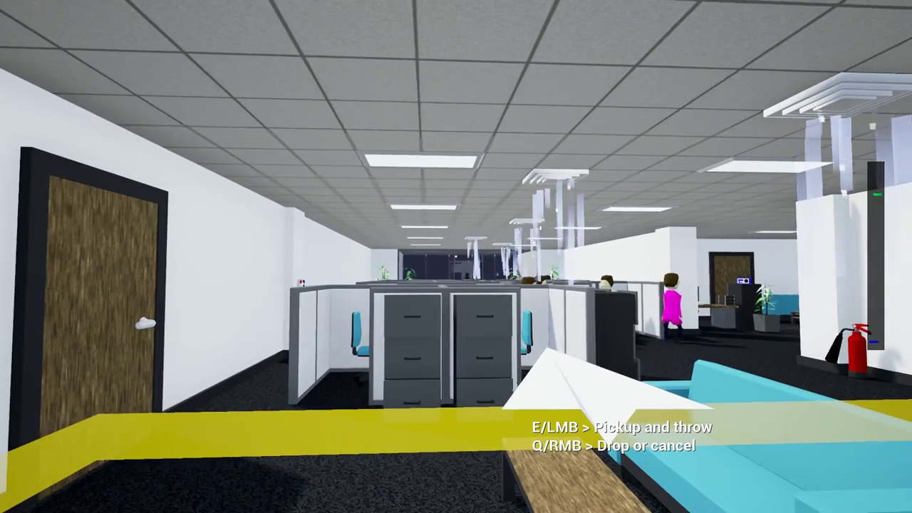
{"action": "key", "text": "e"}
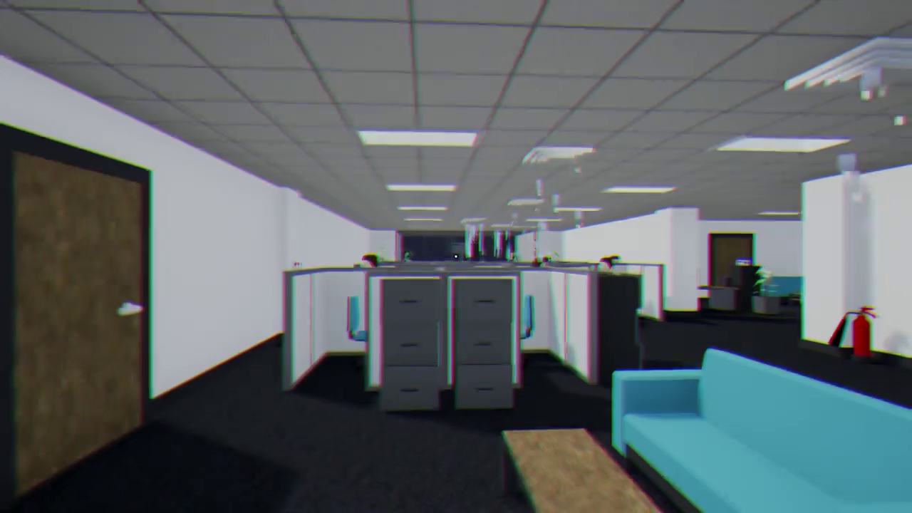
Step into the cubicle aisle and throw three paper planes over the cubicles at the boss
{"action": "key", "text": "w"}
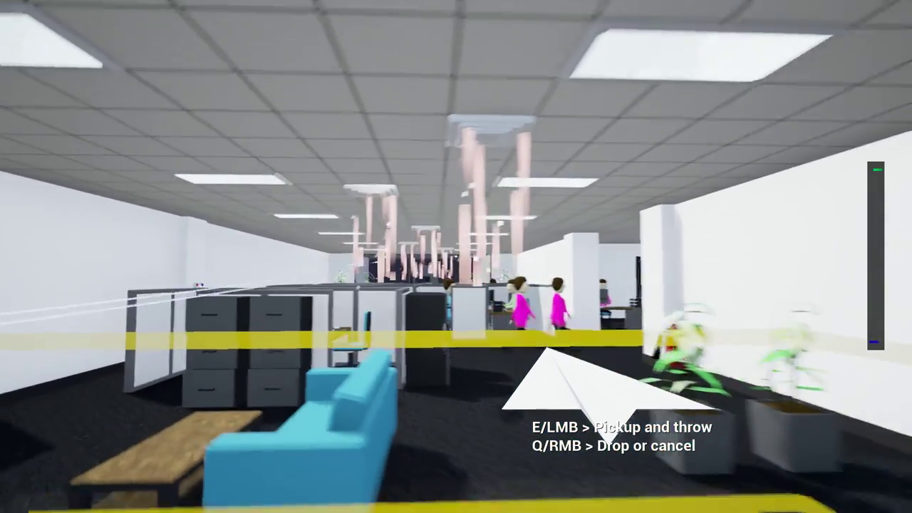
{"action": "key", "text": "q"}
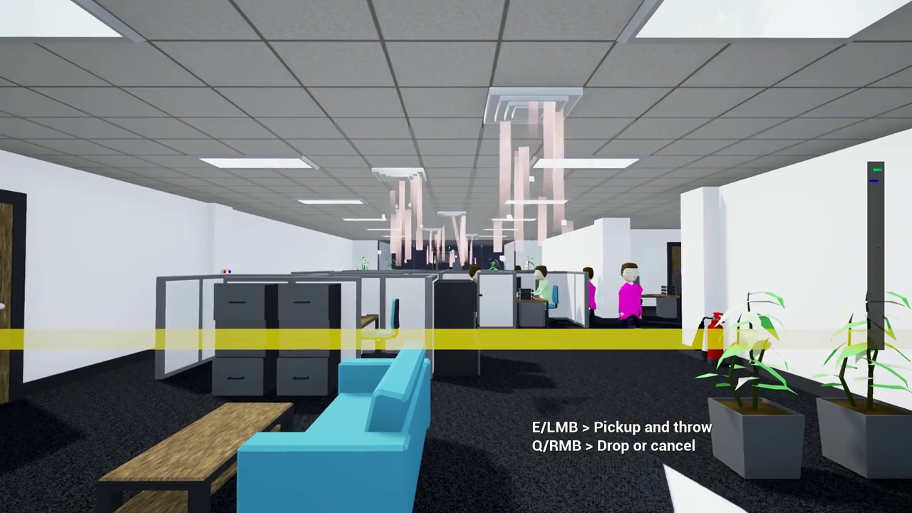
{"action": "key", "text": "e"}
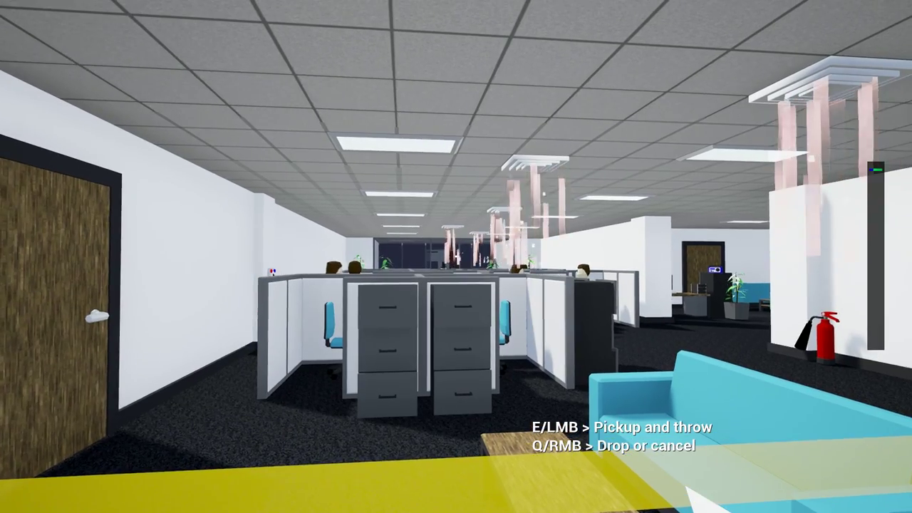
{"action": "key", "text": "e"}
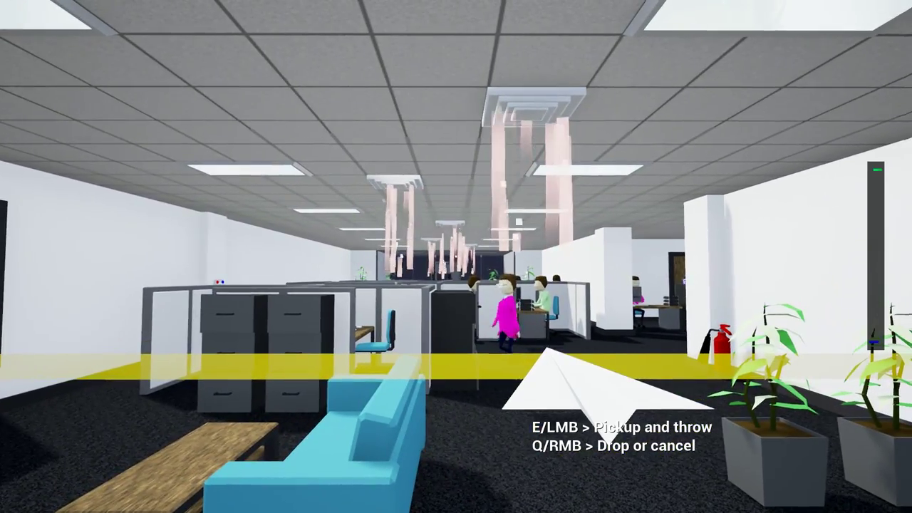
{"action": "left_click", "coordinate": [456, 257]}
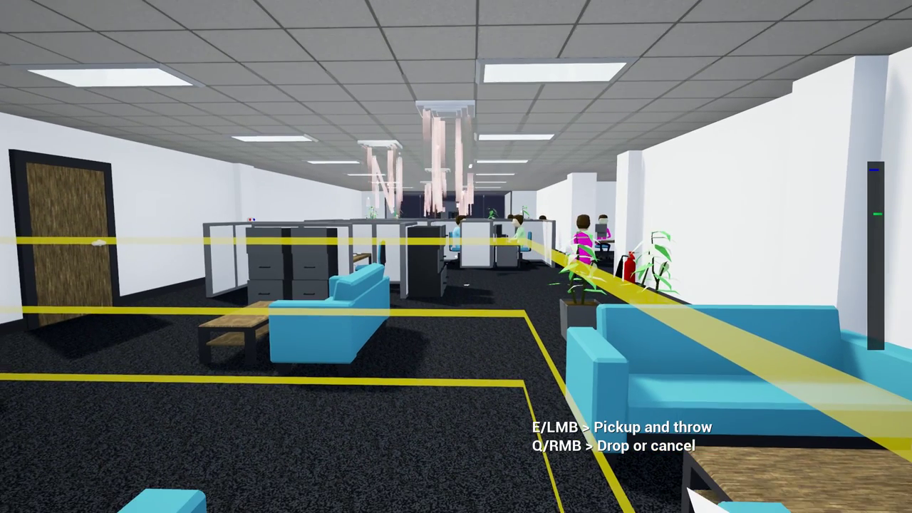
Throw two more paper planes down the aisle, hitting the boss to finish at 15 planes
{"action": "key", "text": "e"}
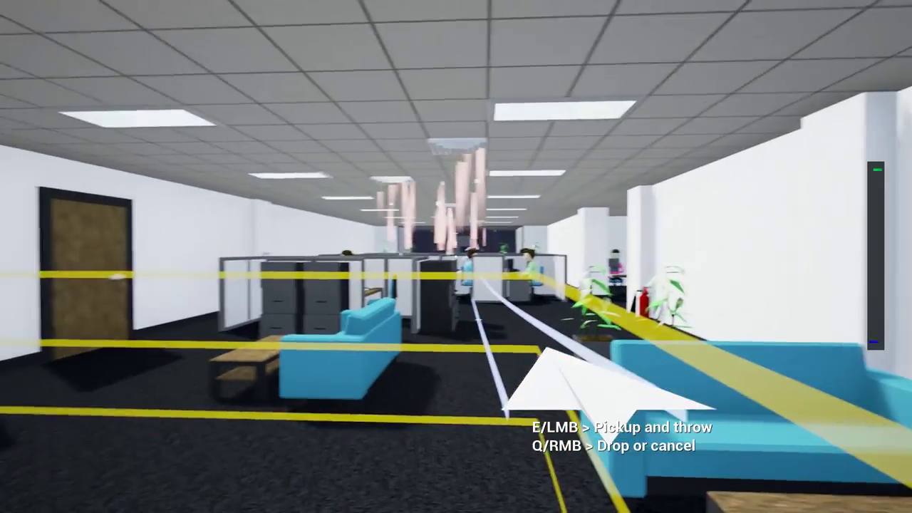
{"action": "key", "text": "e"}
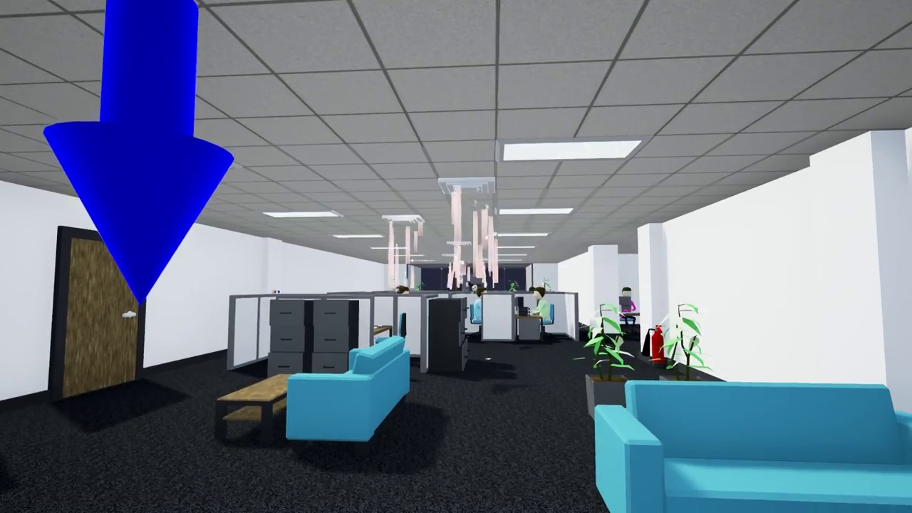
Continue past the Level Completed screen toward the elevator
{"action": "key", "text": "w"}
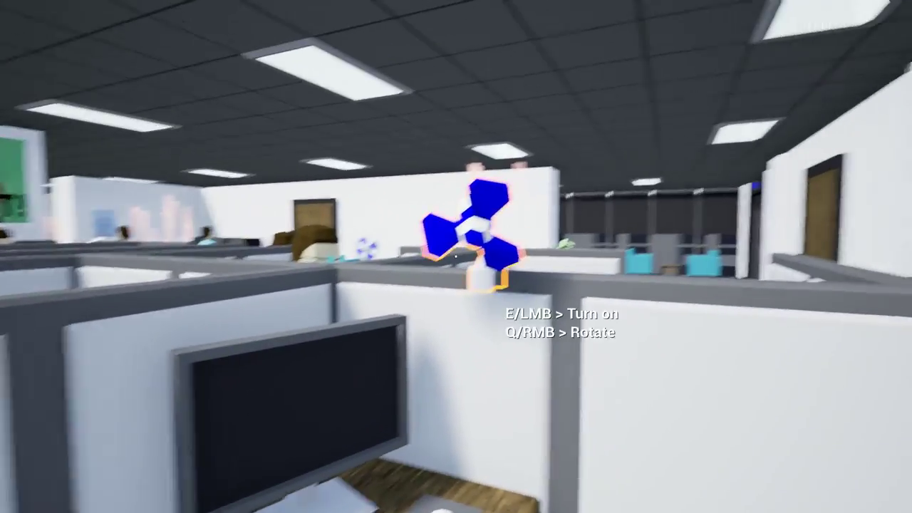
Turn the desk fan sideways, switch it on, and throw a plane across the office
{"action": "key", "text": "q"}
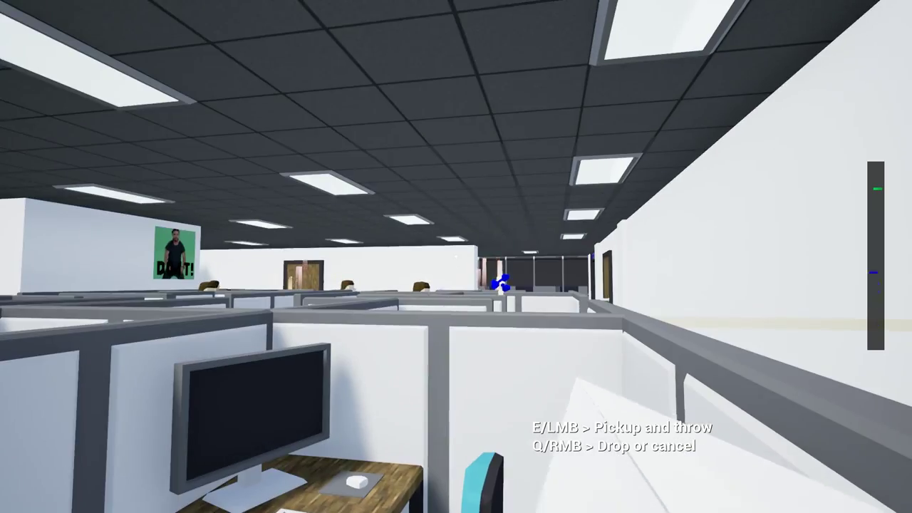
{"action": "key", "text": "e"}
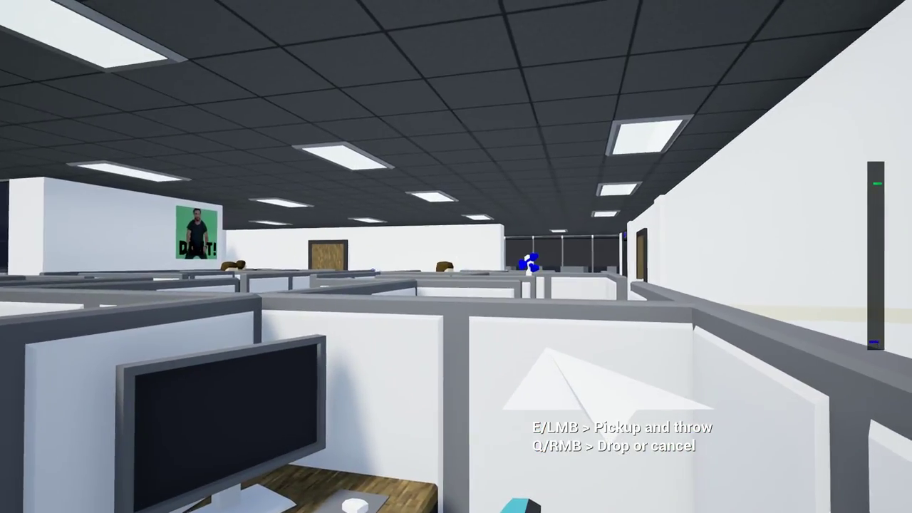
Launch the plane over the cubicles, then pick up another from the desk and charge the throw
{"action": "key", "text": "e"}
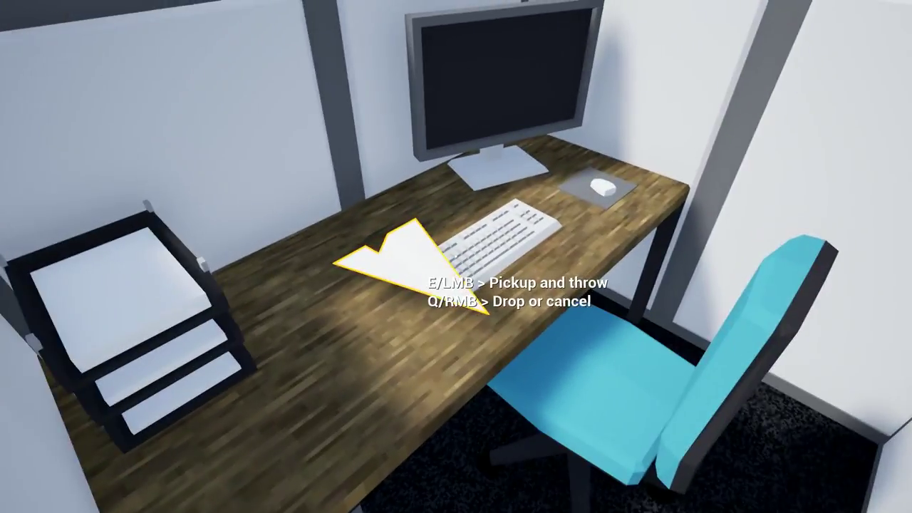
{"action": "key", "text": "e"}
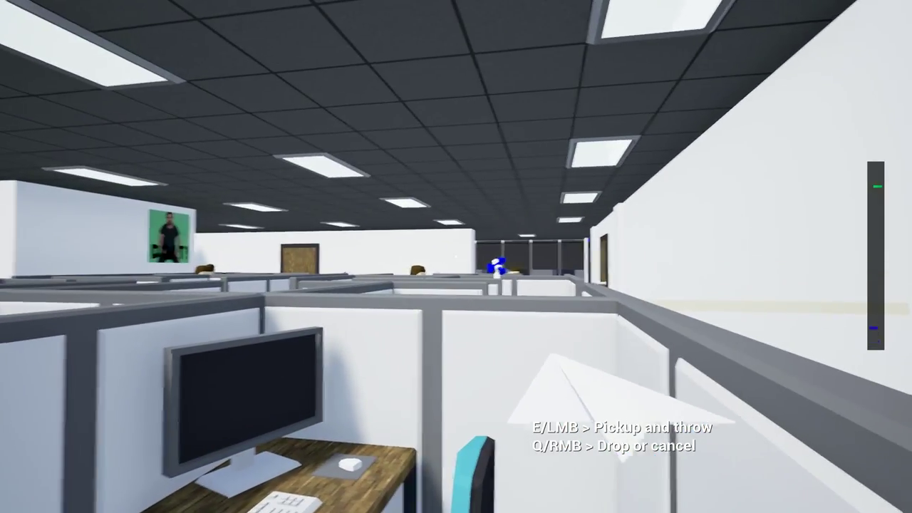
{"action": "key", "text": "e"}
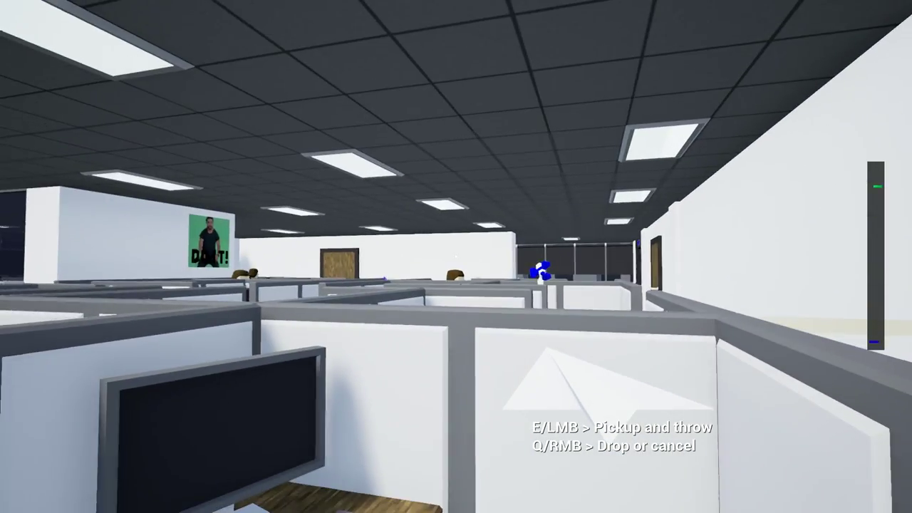
Throw a series of paper planes over the cubicles toward the boss by the windows
{"action": "left_click", "coordinate": [456, 257]}
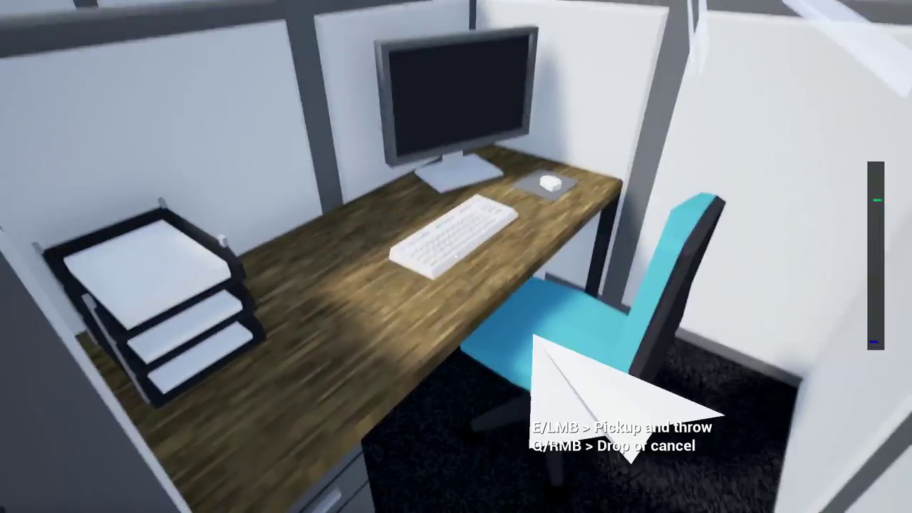
{"action": "left_click", "coordinate": [456, 256]}
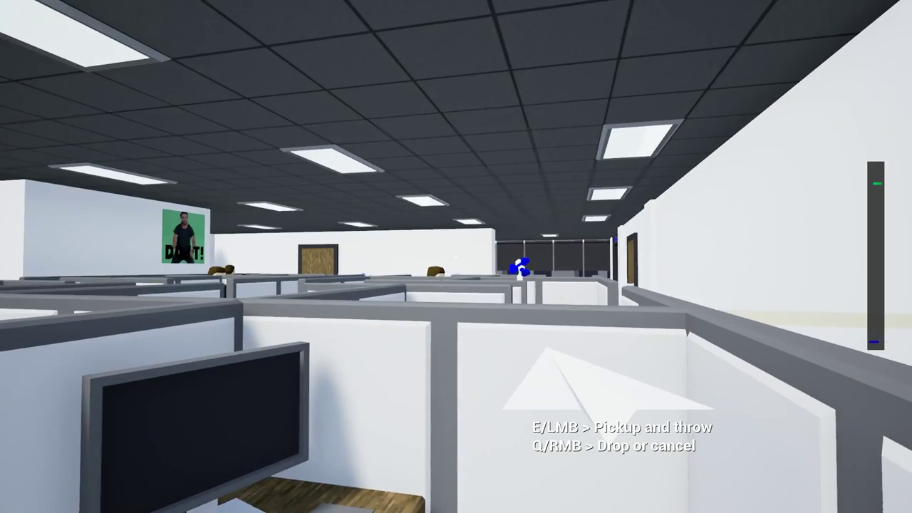
{"action": "key", "text": "e"}
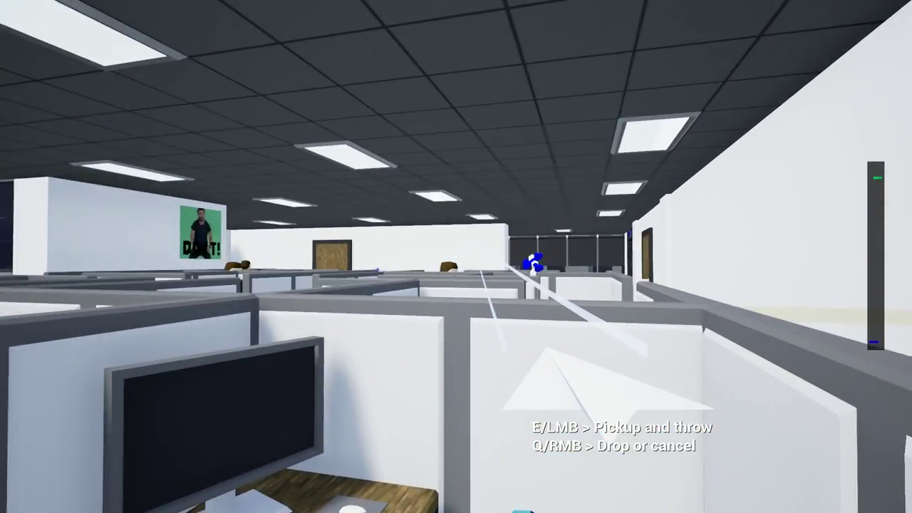
{"action": "key", "text": "e"}
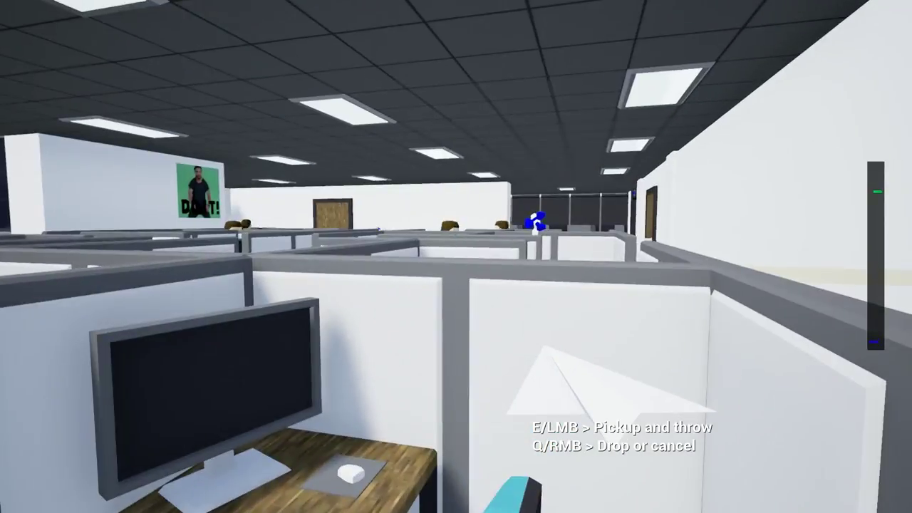
{"action": "key", "text": "e"}
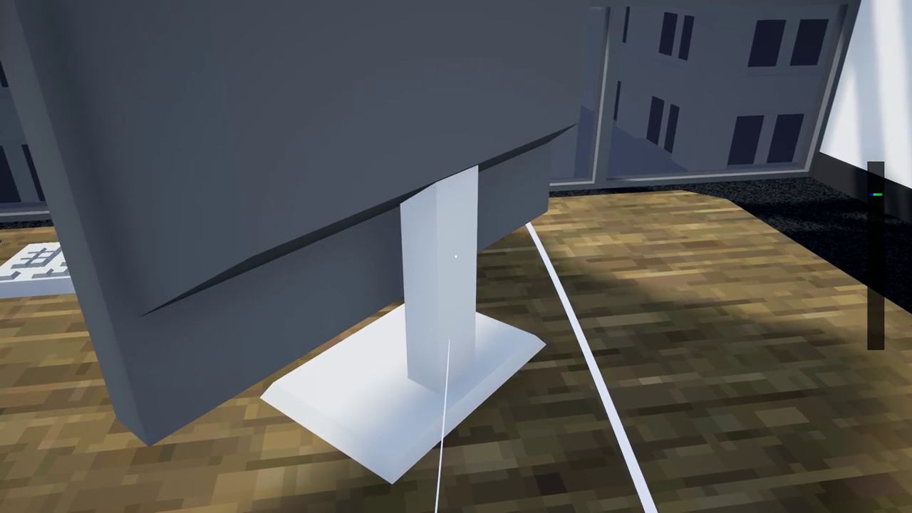
{"action": "key", "text": "e"}
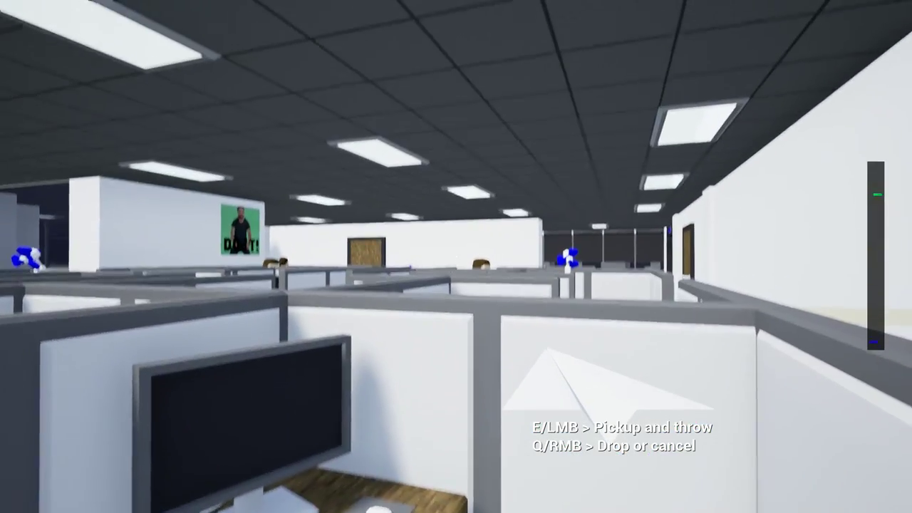
{"action": "key", "text": "e"}
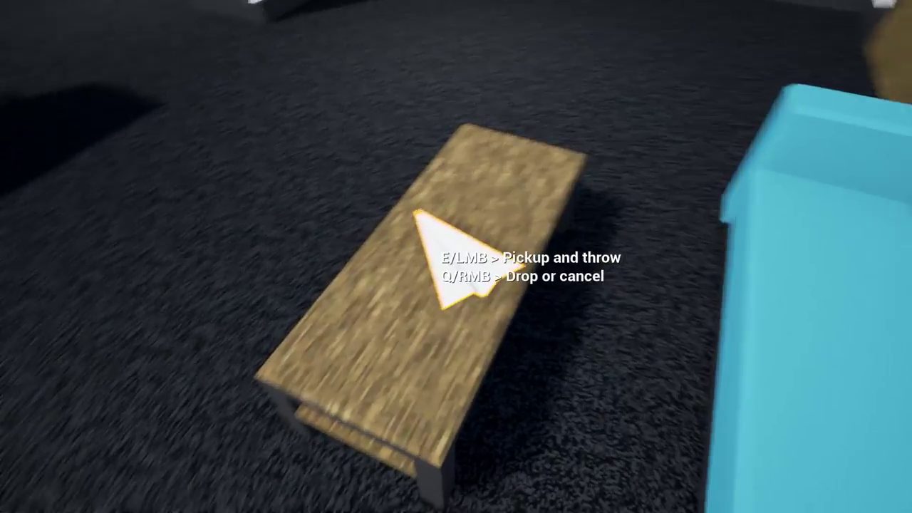
Pick up the table's paper plane, throw it over the cubicles, and switch on the fan
{"action": "left_click", "coordinate": [456, 256]}
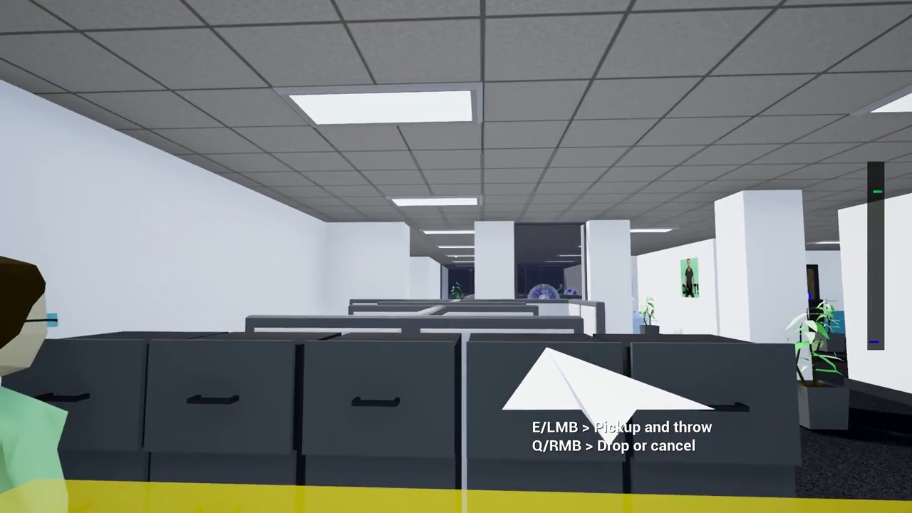
{"action": "left_click", "coordinate": [456, 257]}
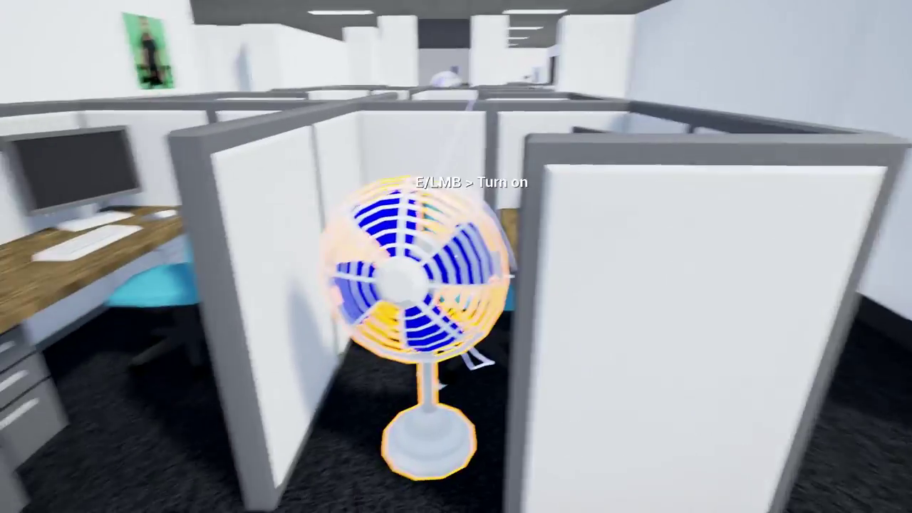
{"action": "key", "text": "e"}
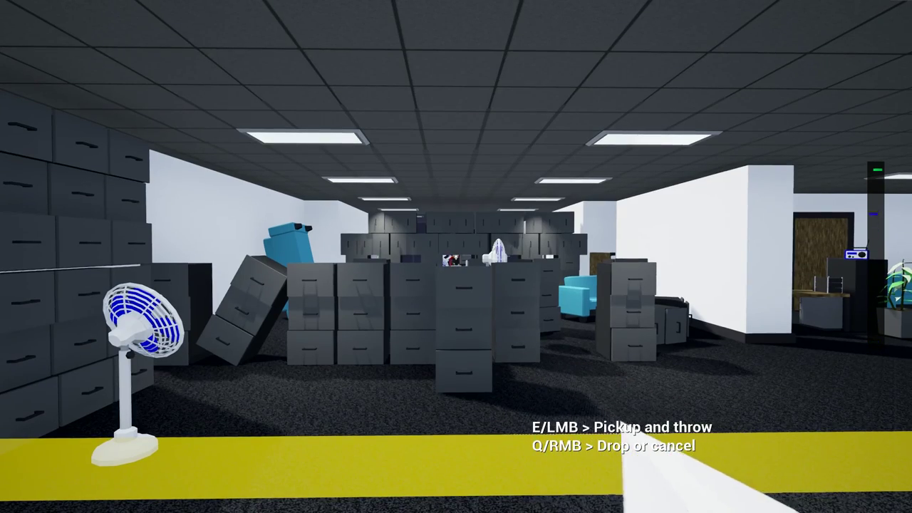
Keep picking up and throwing paper planes over the filing cabinets toward the boss
{"action": "key", "text": "e"}
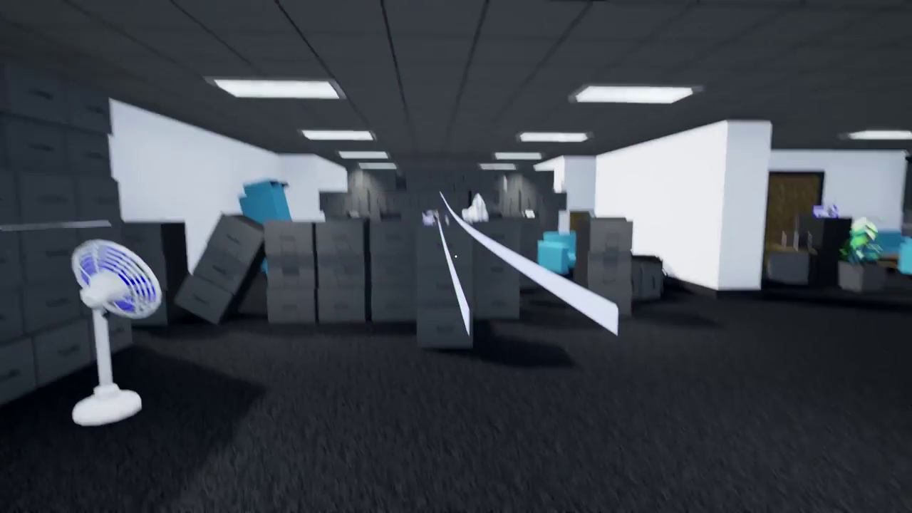
{"action": "key", "text": "e"}
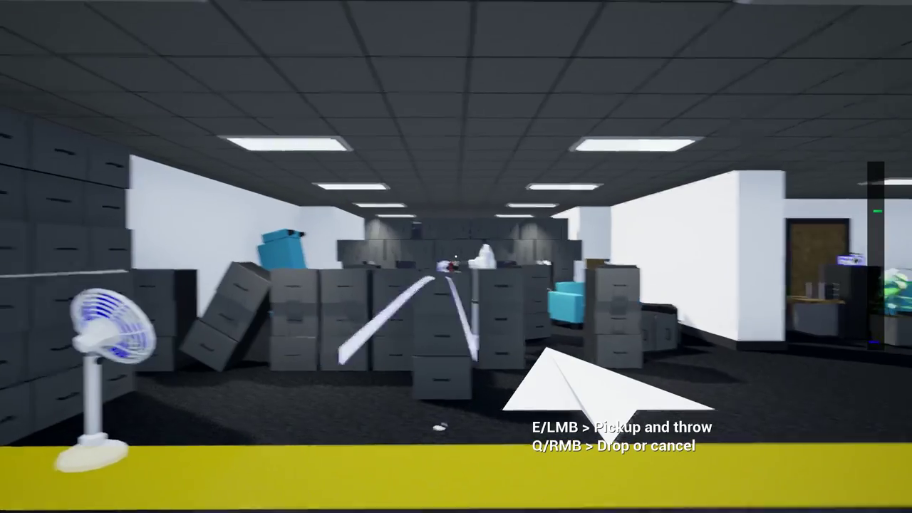
{"action": "key", "text": "e"}
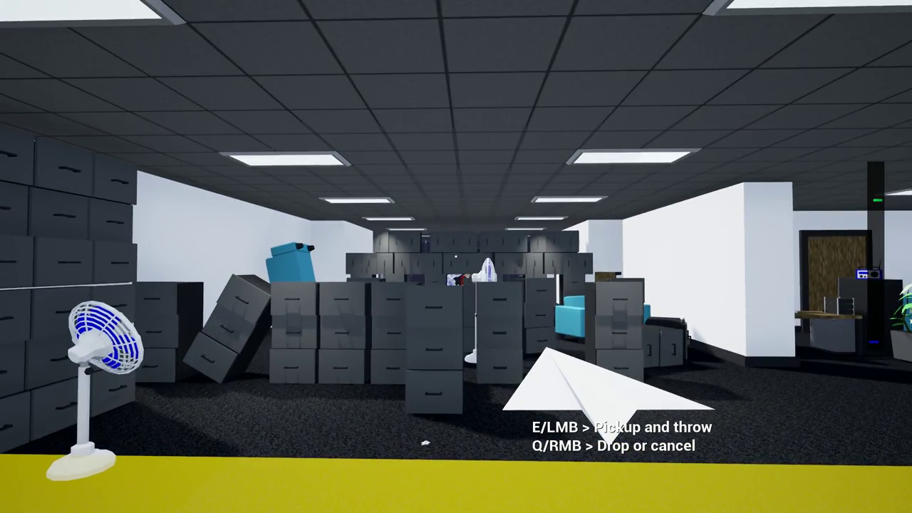
{"action": "key", "text": "e"}
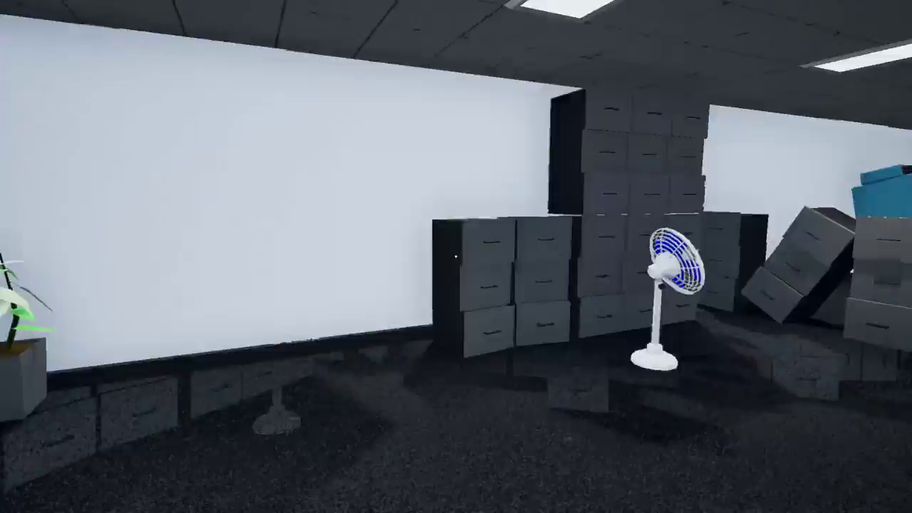
{"action": "key", "text": "e"}
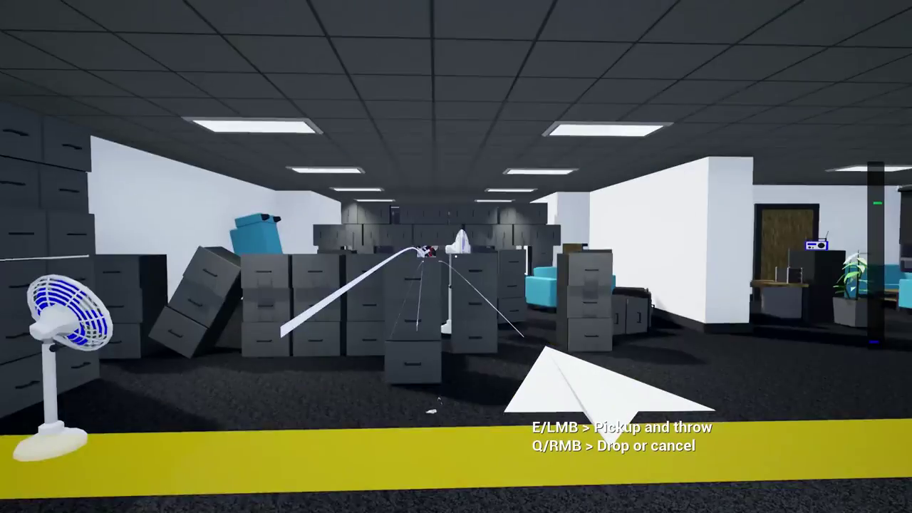
{"action": "key", "text": "e"}
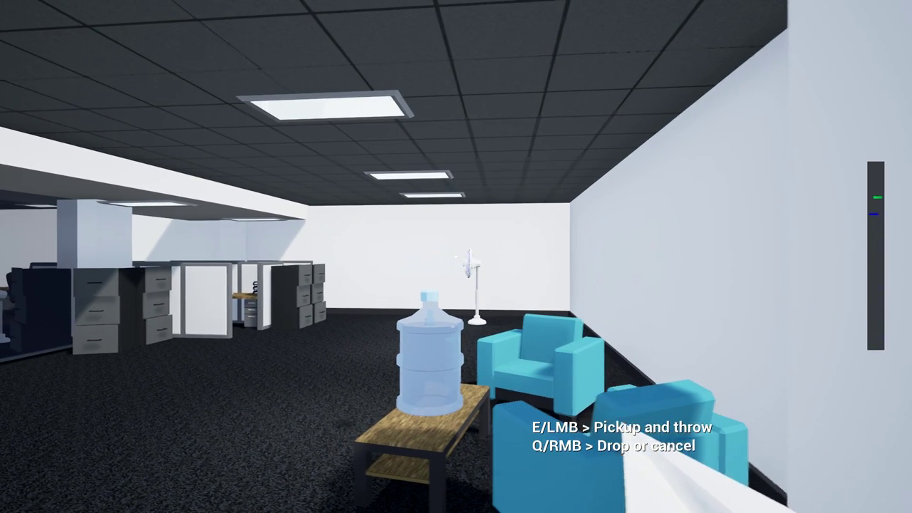
Walk past the armchair, throw the plane, and steer it over the cubicles toward the fan
{"action": "key", "text": "w"}
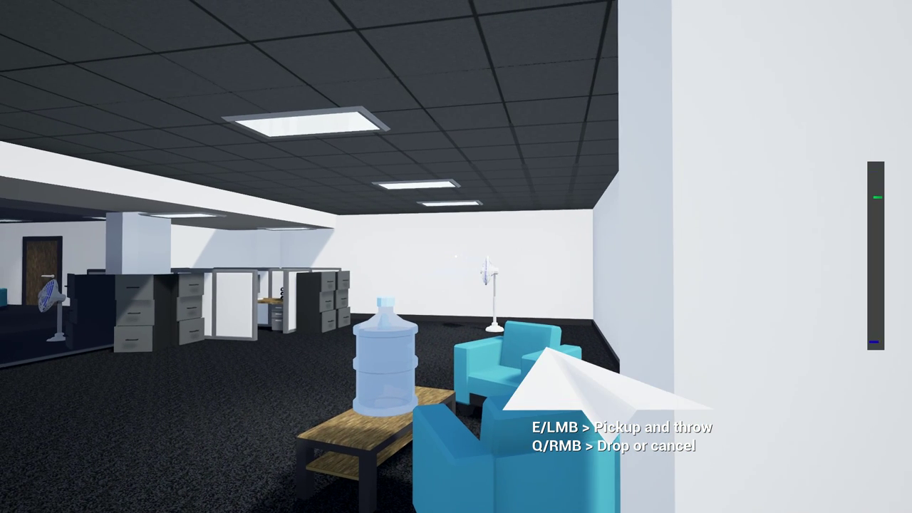
{"action": "key", "text": "w"}
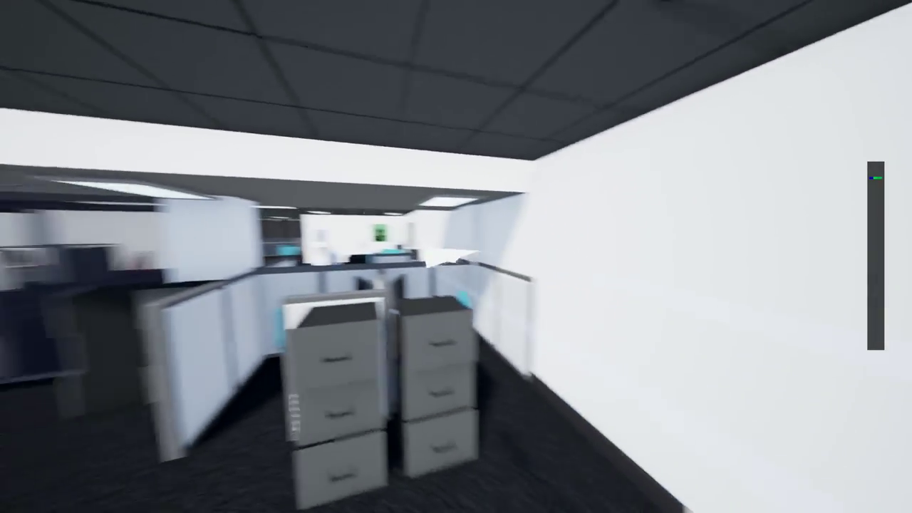
{"action": "key", "text": "w"}
{"action": "key", "text": "w"}
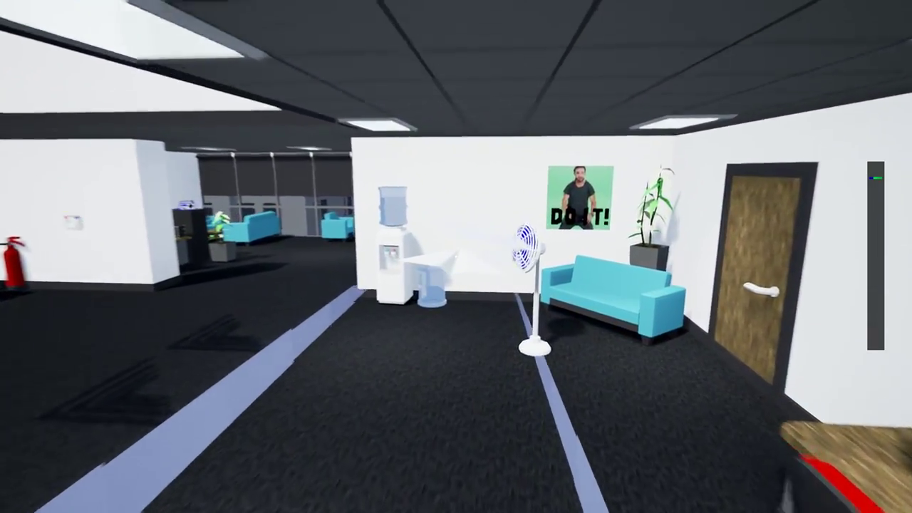
{"action": "key", "text": "w"}
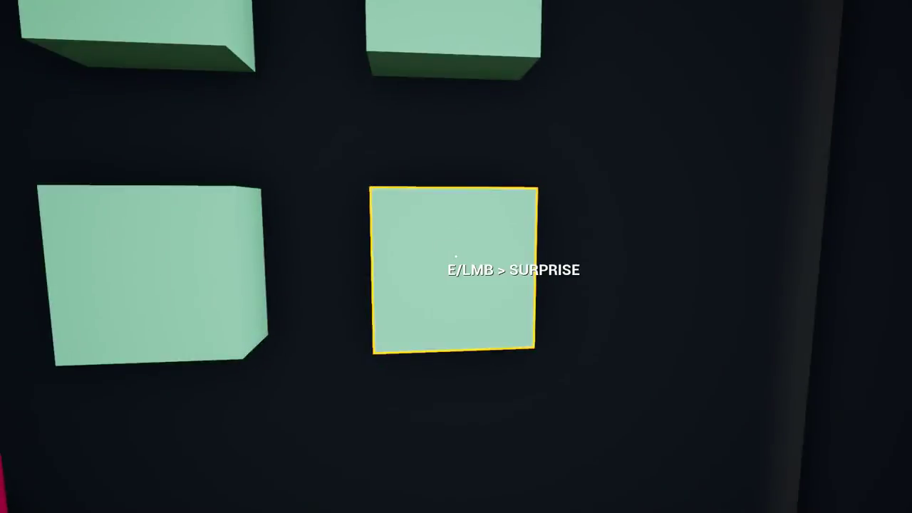
Walk through the cubicle area and glass office to the cake on the boss's desk
{"action": "key", "text": "w"}
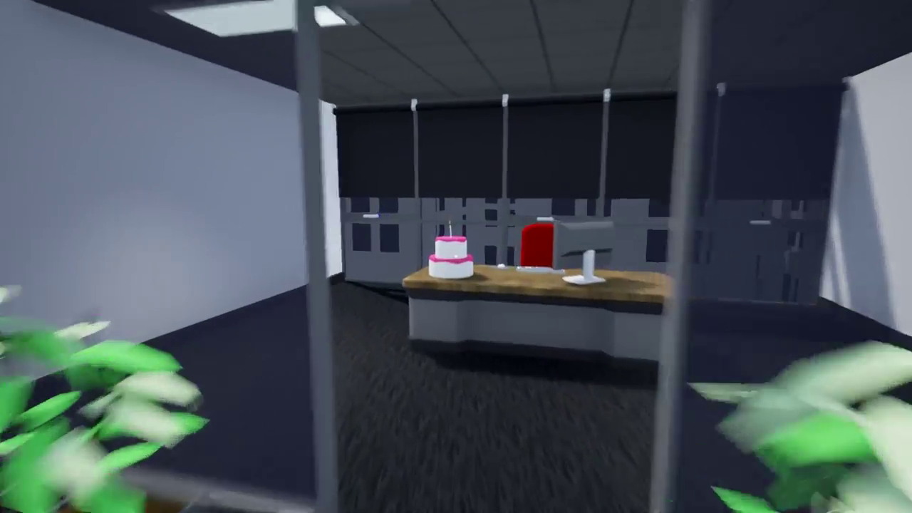
{"action": "key", "text": "w"}
{"action": "type", "text": "Keyin"}
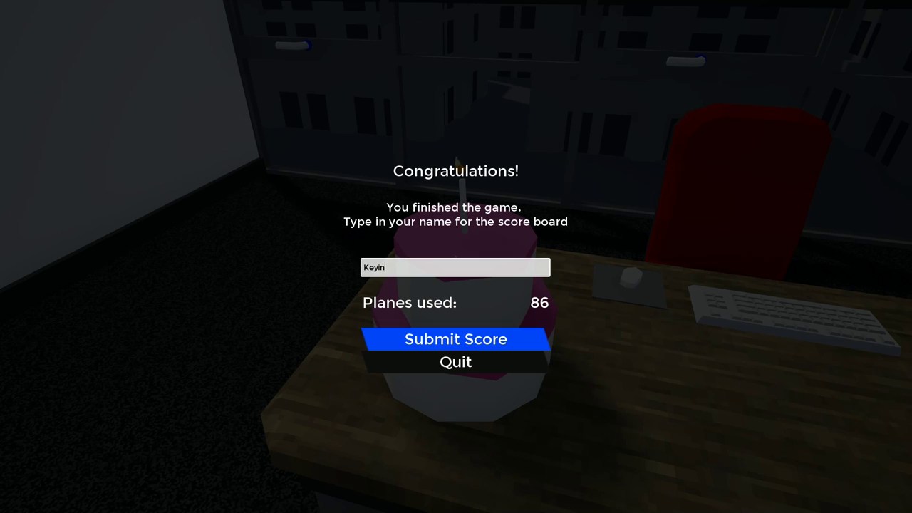
Choose Quit instead of Submit Score on the final score screen
{"action": "key", "text": "Down"}
{"action": "key", "text": "Return"}
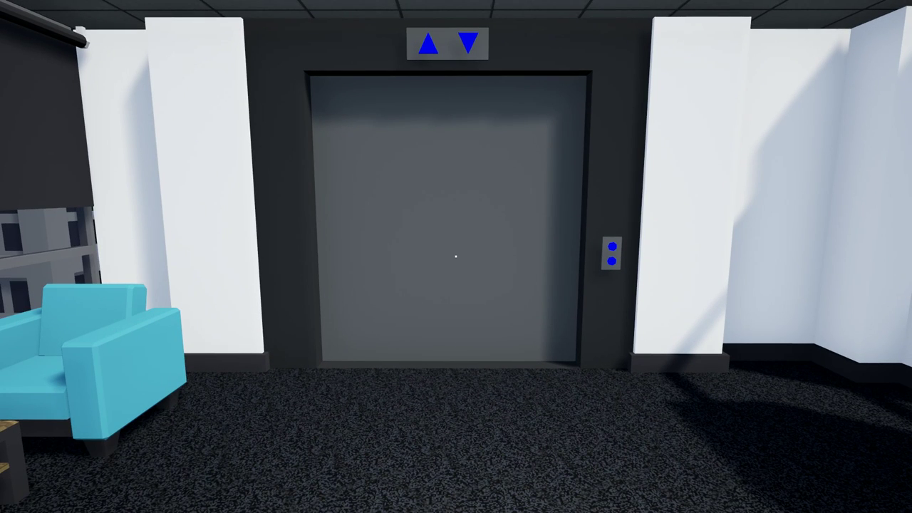